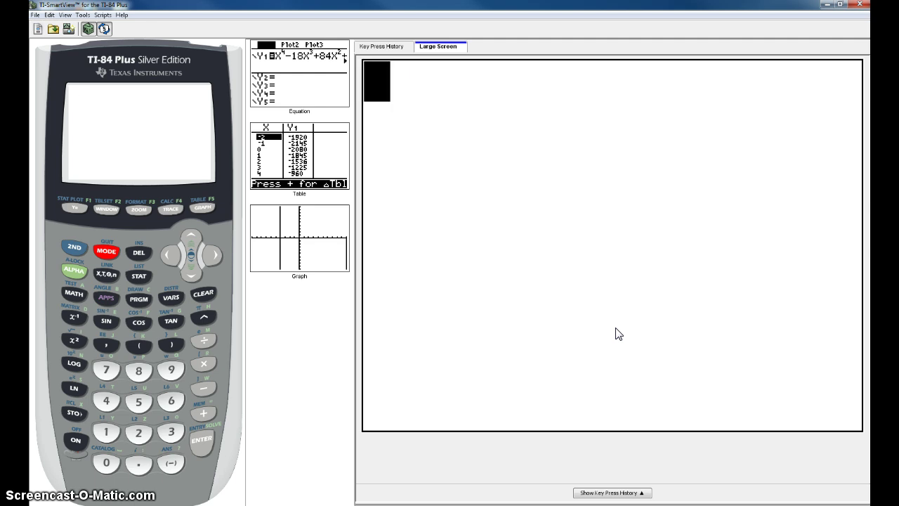
- Open the MATH menu's NUM tab of number functions
left_click(609, 329)
left_click(627, 277)
left_click(76, 295)
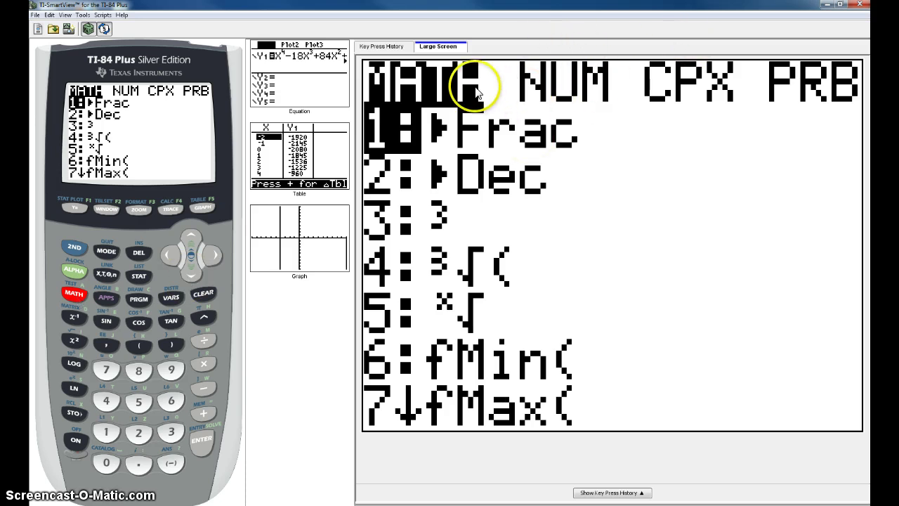
left_click(214, 257)
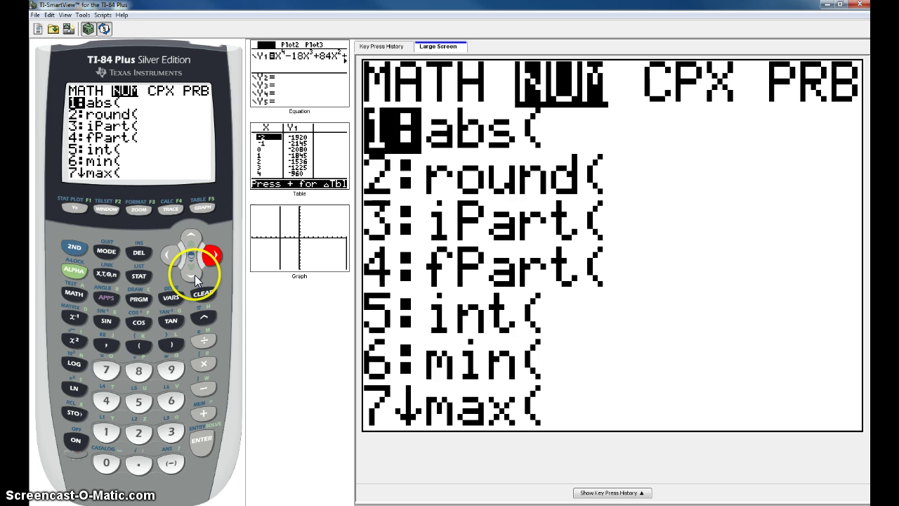
- Move down the NUM list and highlight 8:lcm(
left_click(197, 278)
left_click(197, 278)
left_click(194, 275)
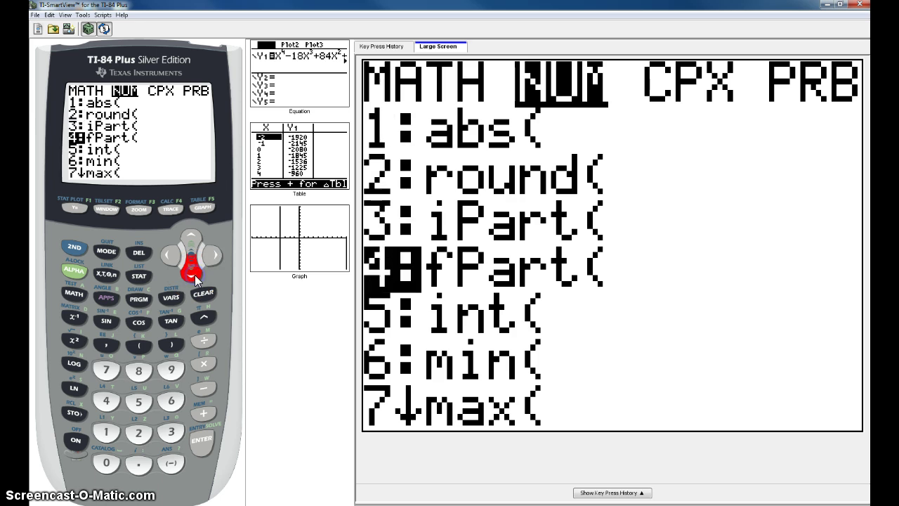
left_click(195, 275)
left_click(194, 275)
left_click(194, 275)
left_click(194, 274)
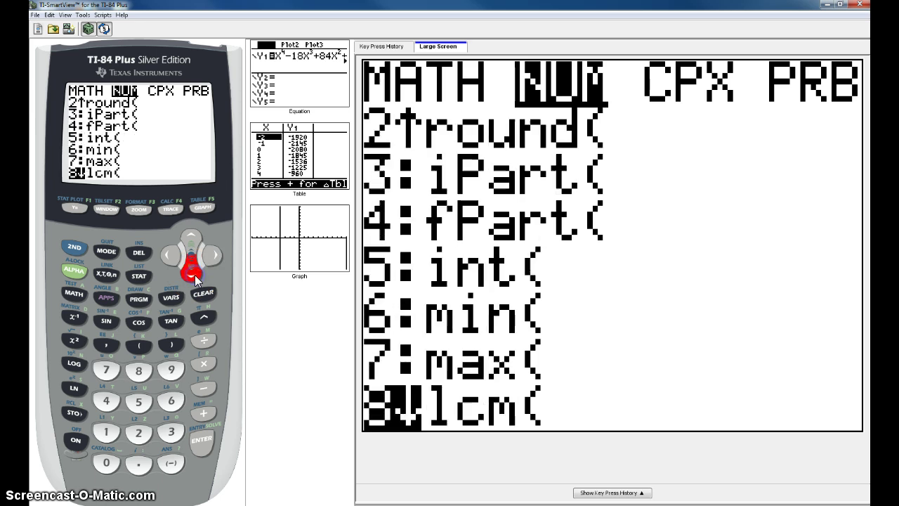
left_click(195, 275)
left_click(199, 271)
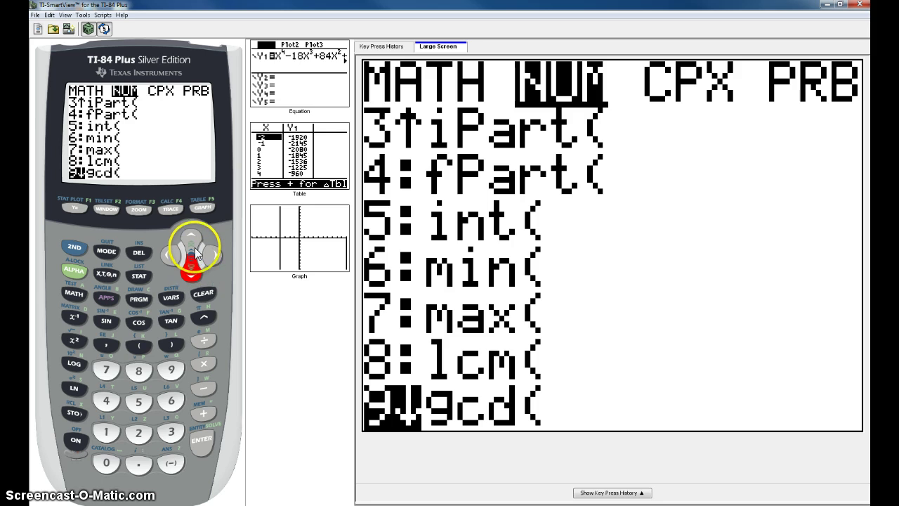
left_click(192, 239)
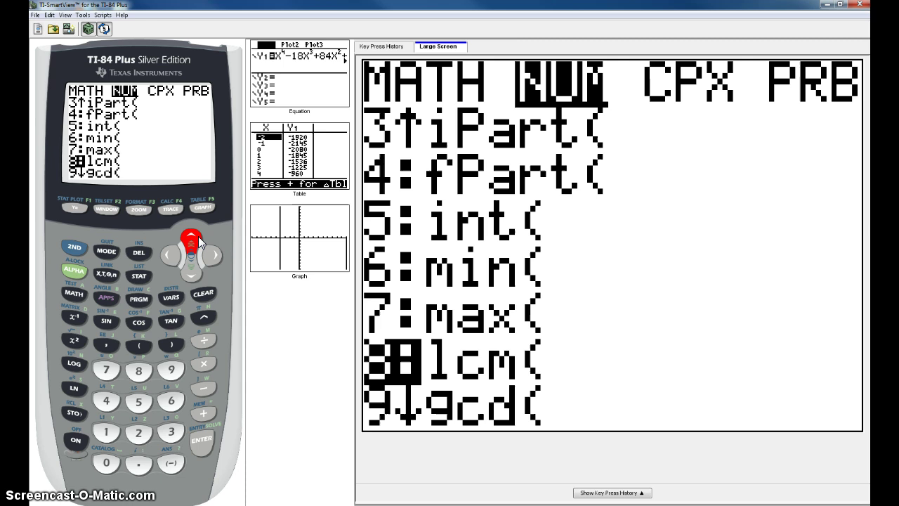
- Paste lcm(, complete it as lcm(4,6) and evaluate it to 12
left_click(202, 441)
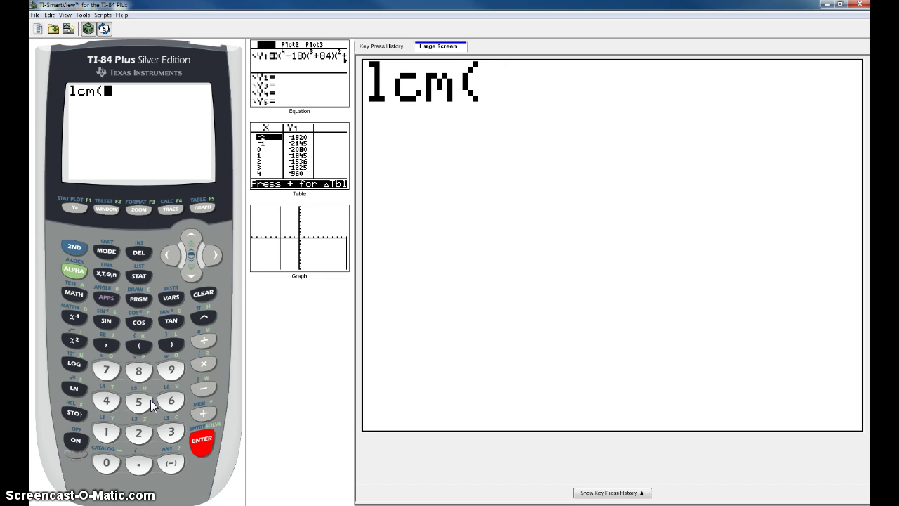
left_click(105, 404)
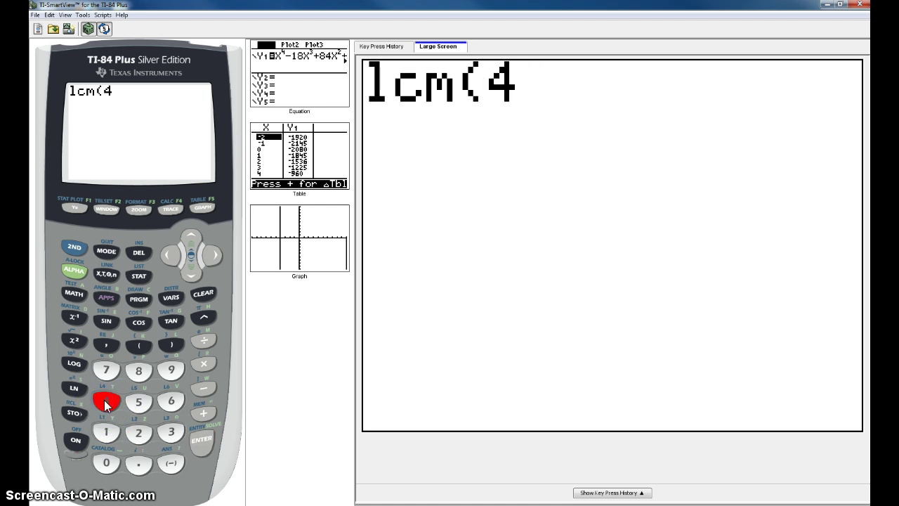
left_click(105, 346)
left_click(106, 345)
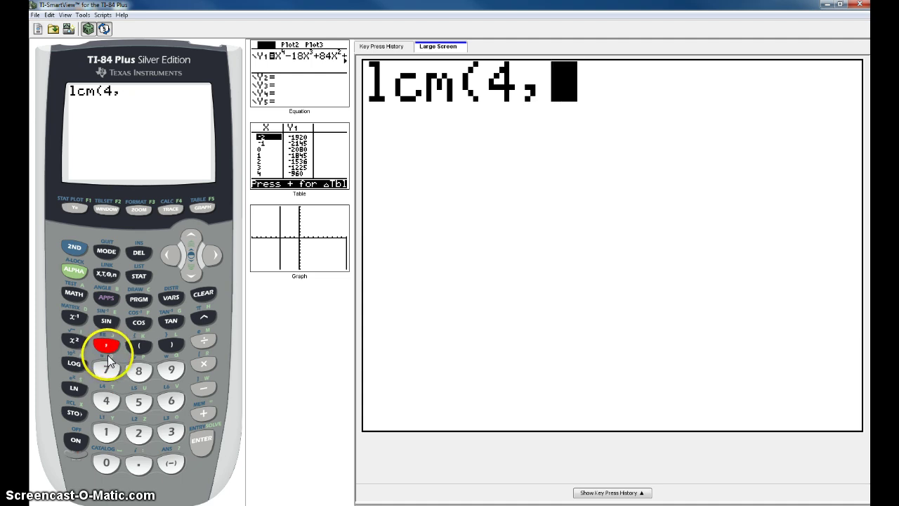
left_click(171, 404)
left_click(169, 345)
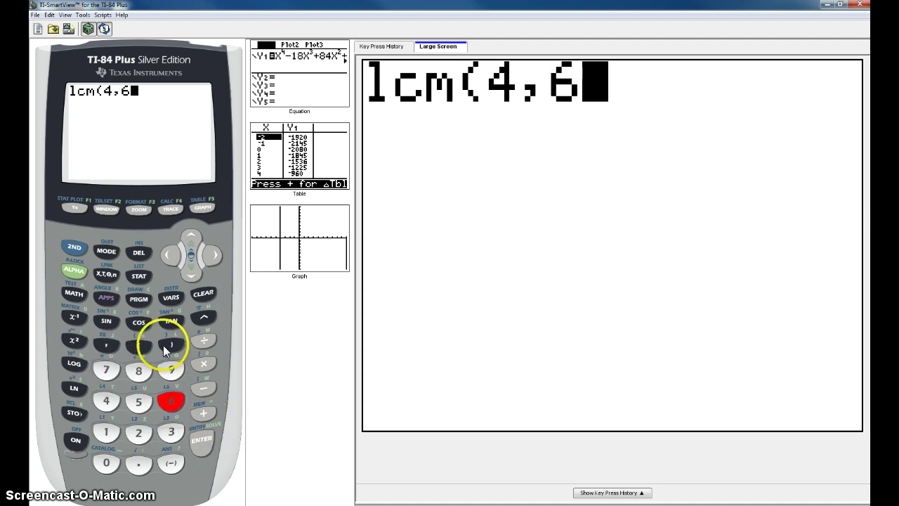
left_click(203, 441)
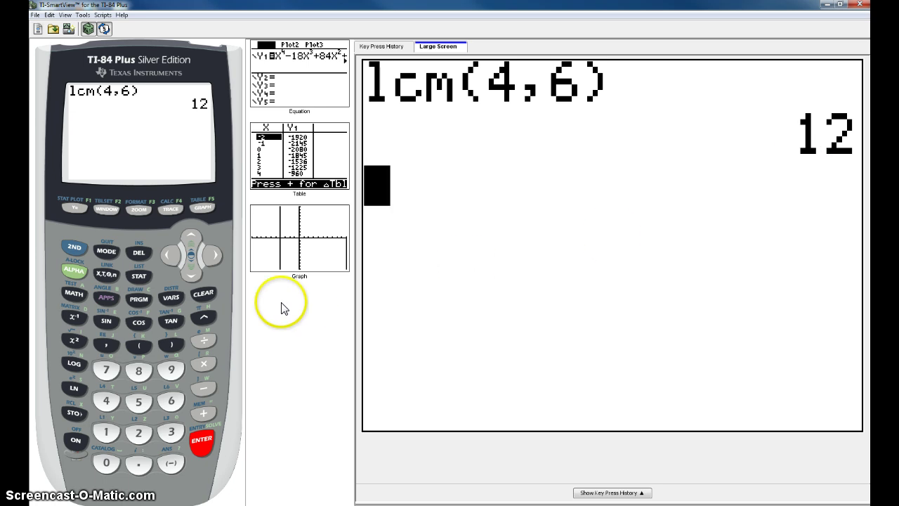
- Insert lcm( from MATH NUM, enter lcm(5,17) and evaluate it to 85
left_click(73, 296)
left_click(161, 263)
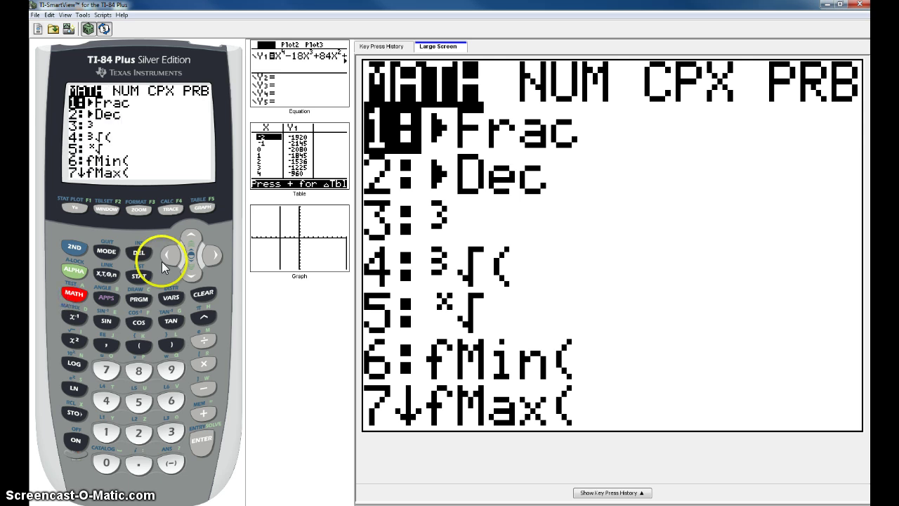
left_click(212, 255)
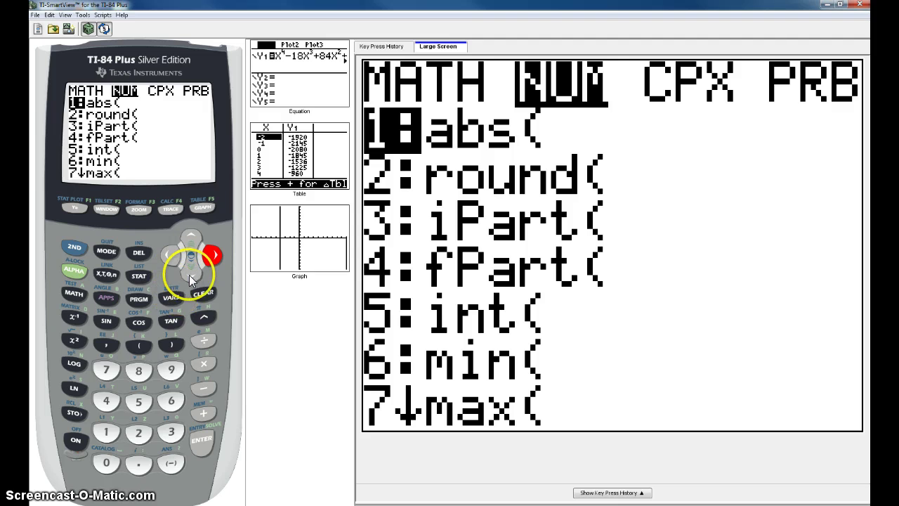
left_click(139, 372)
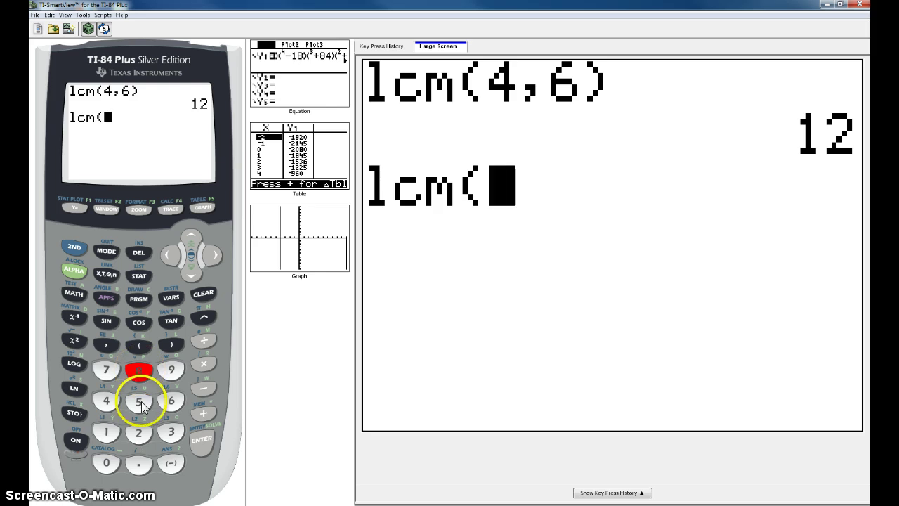
left_click(140, 402)
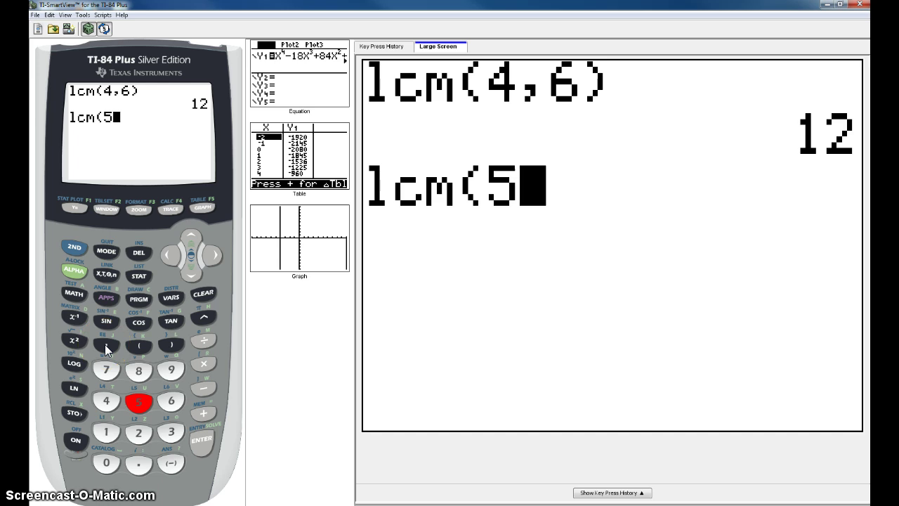
left_click(105, 344)
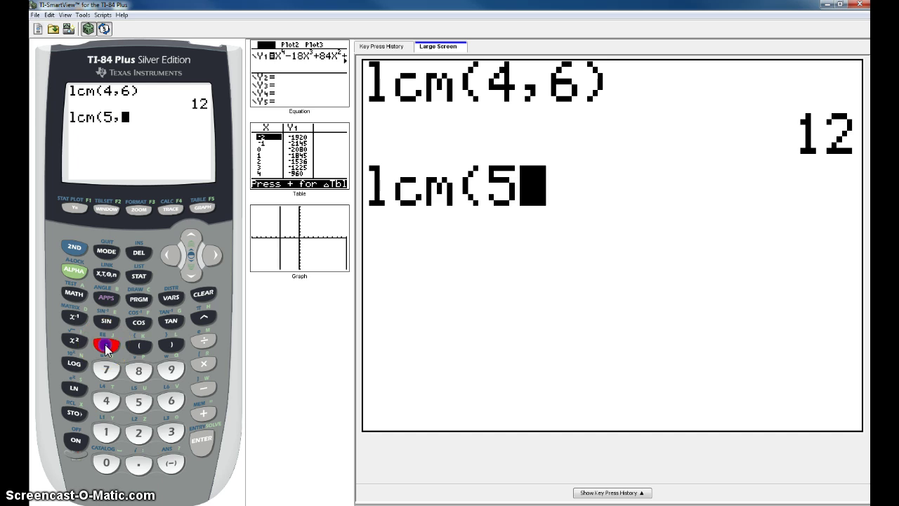
left_click(106, 431)
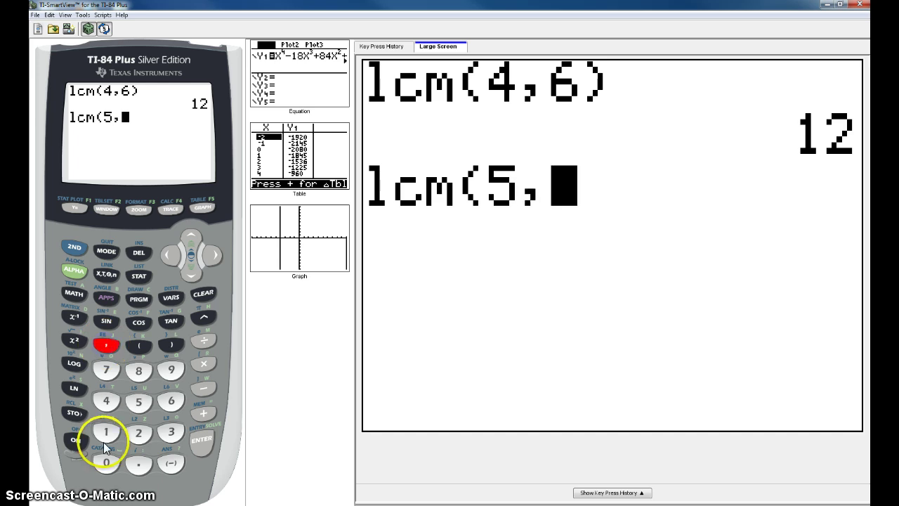
left_click(106, 370)
left_click(172, 347)
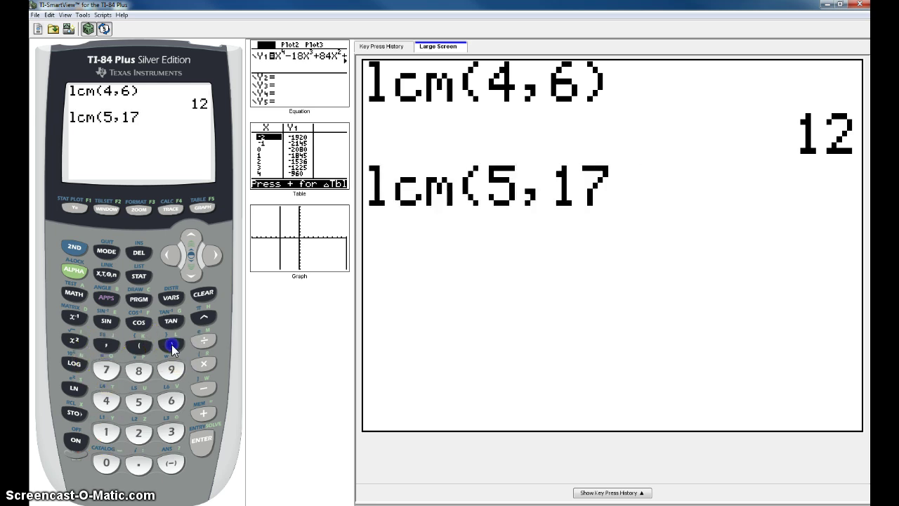
left_click(202, 444)
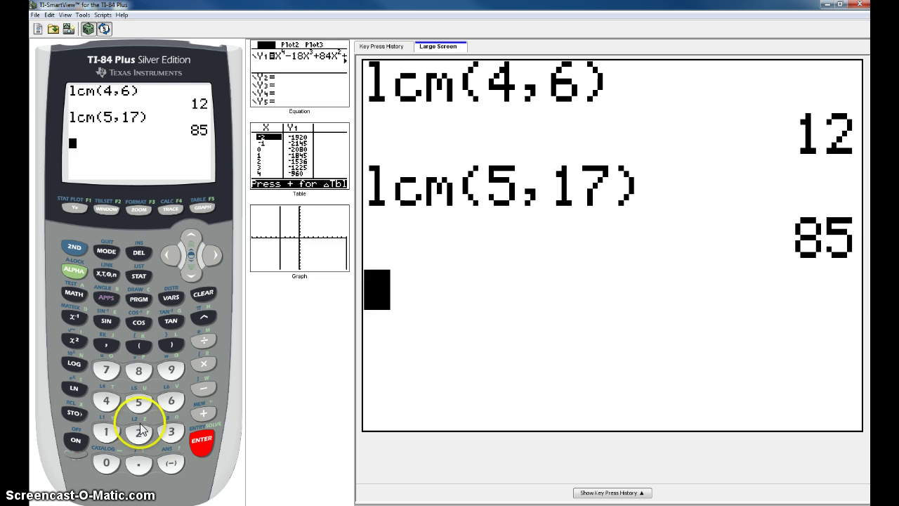
- Insert lcm( from MATH NUM, enter lcm(4,6) and evaluate it to 12 again
left_click(72, 295)
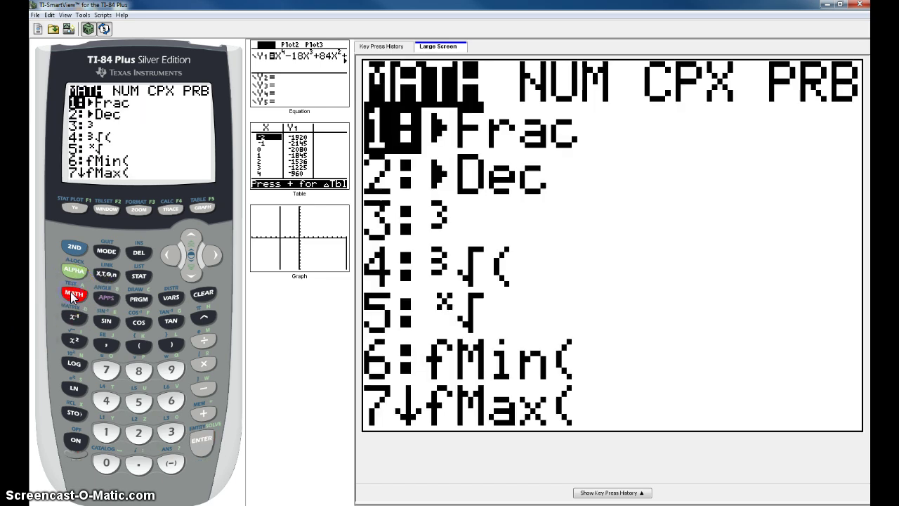
left_click(214, 256)
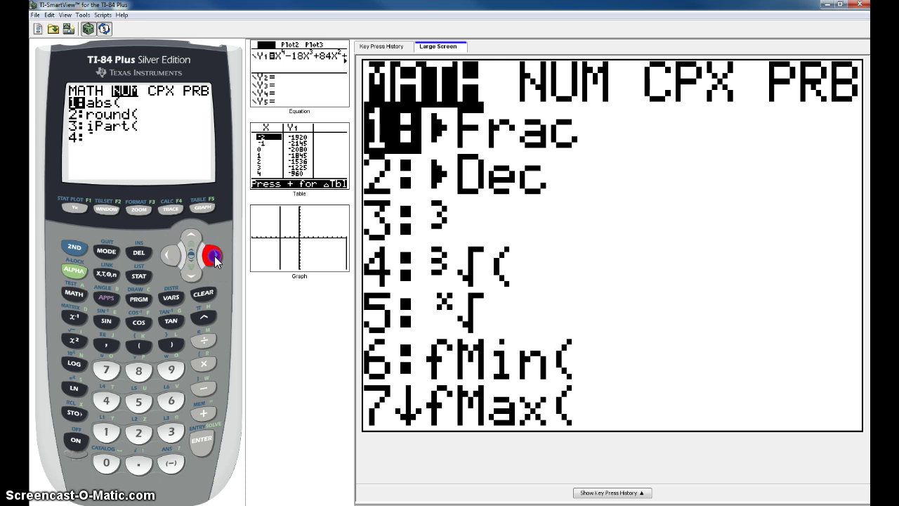
left_click(139, 373)
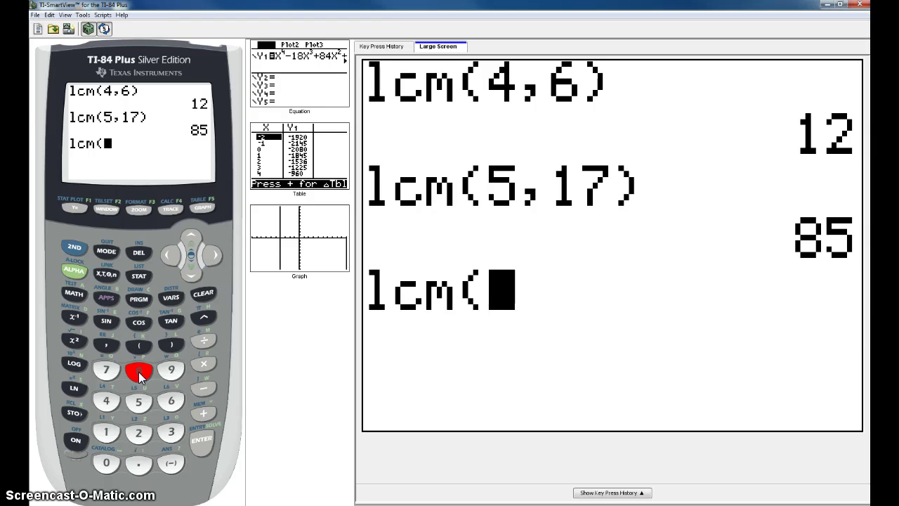
left_click(107, 402)
left_click(106, 345)
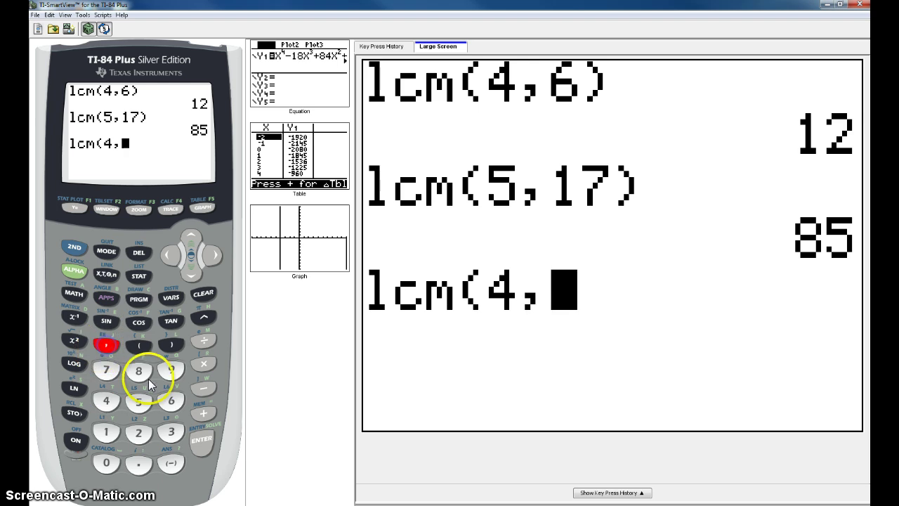
left_click(171, 399)
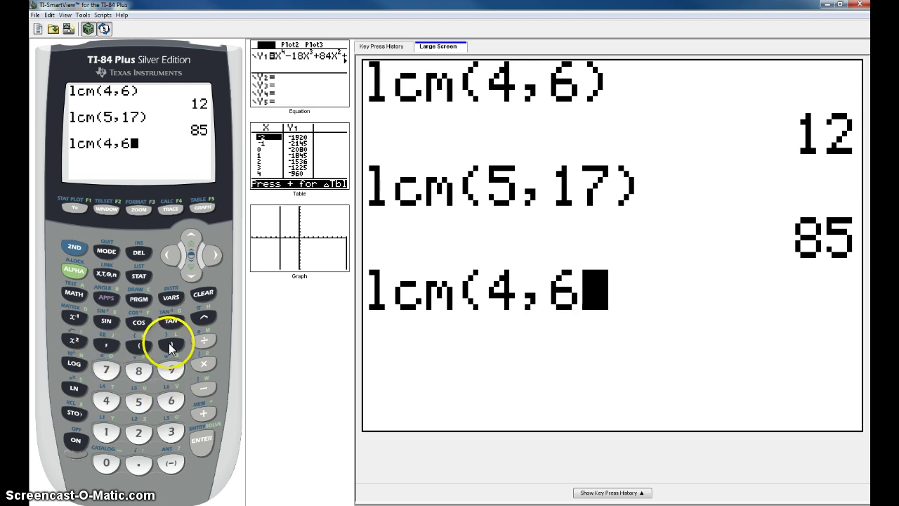
left_click(170, 344)
left_click(201, 441)
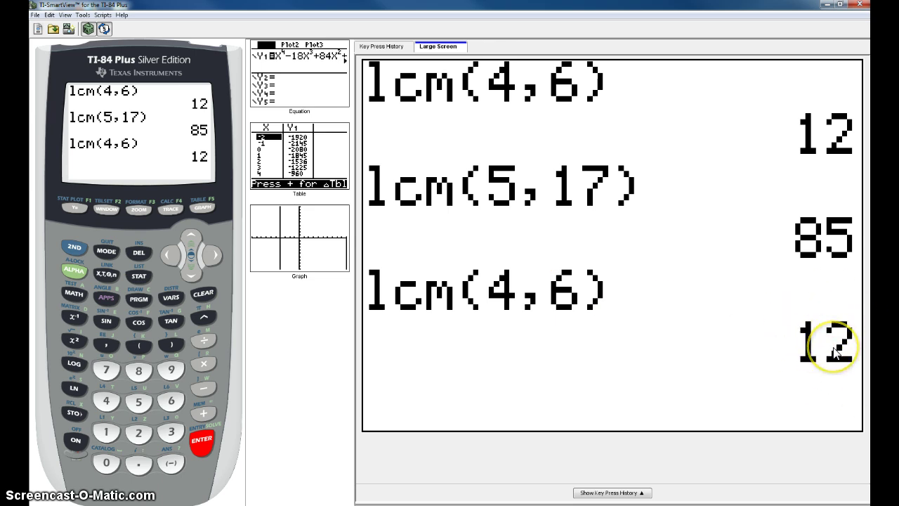
left_click(74, 293)
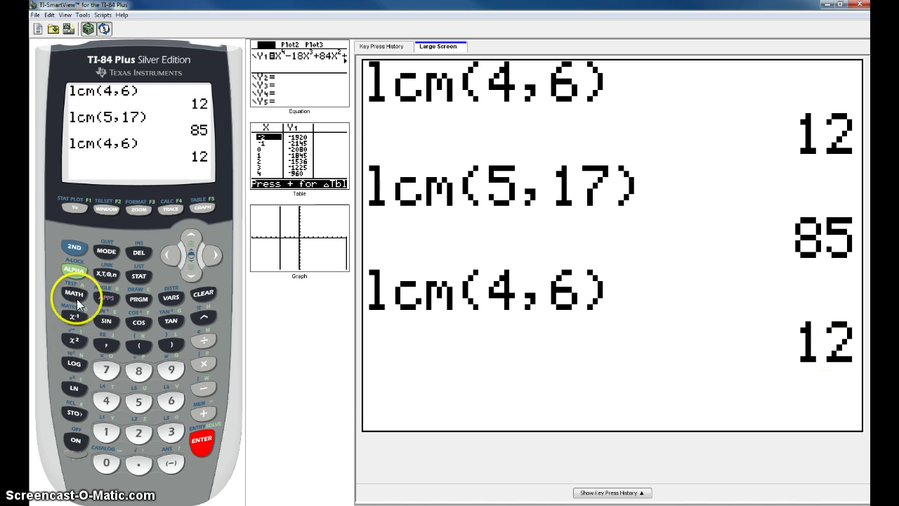
- Insert lcm( from the NUM list, enter lcm(12,14) and evaluate it to 84
left_click(214, 260)
left_click(138, 371)
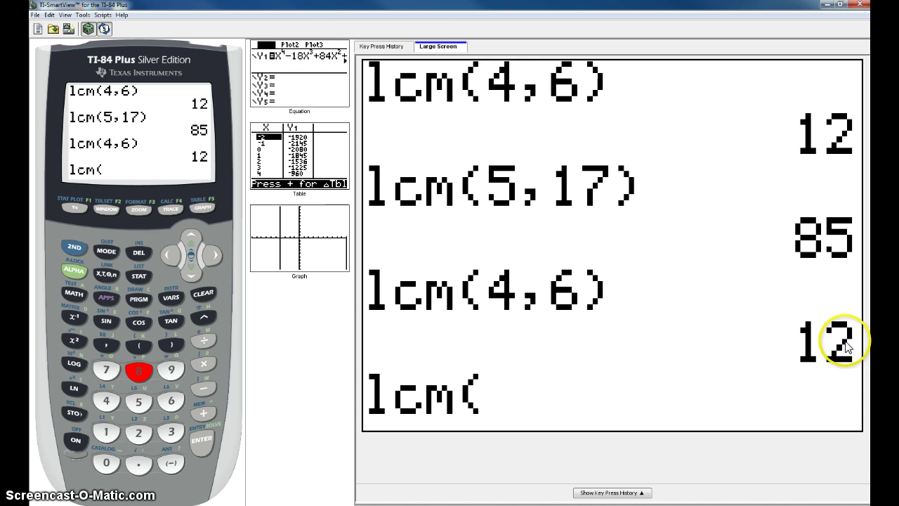
left_click(107, 434)
left_click(139, 433)
left_click(106, 345)
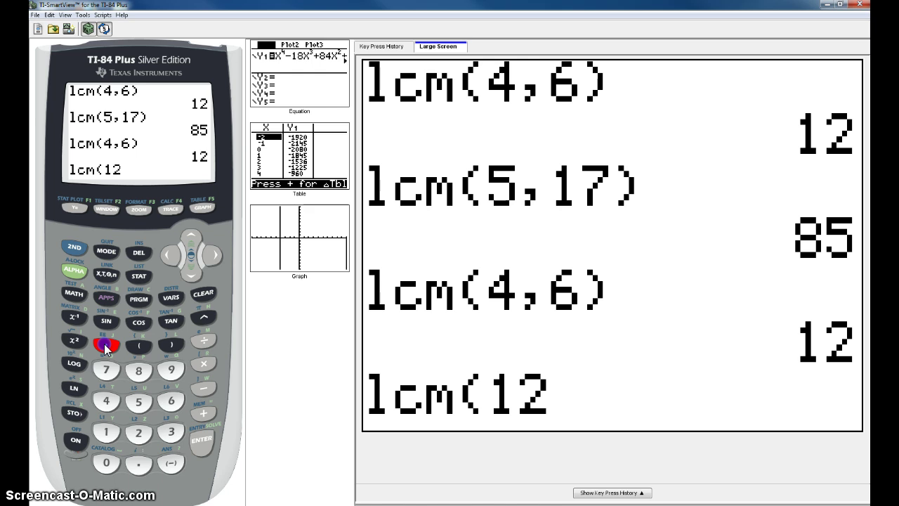
left_click(106, 432)
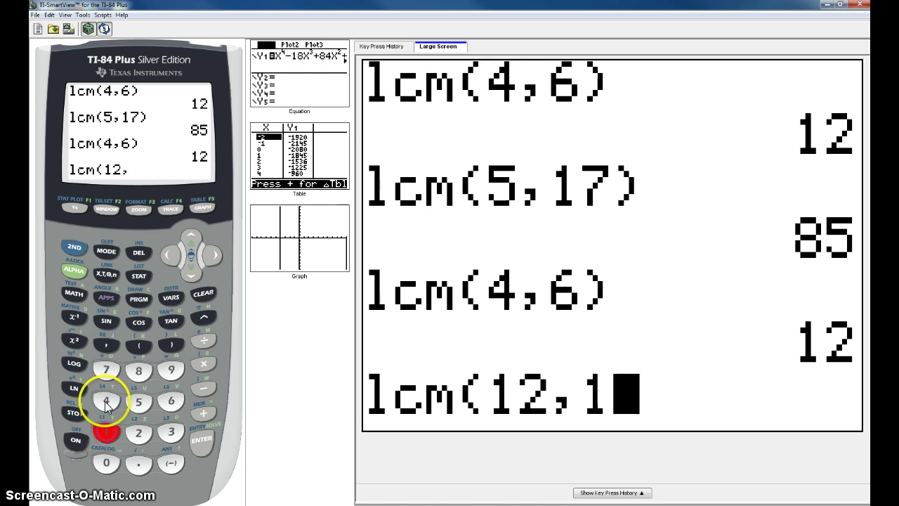
left_click(106, 402)
left_click(172, 347)
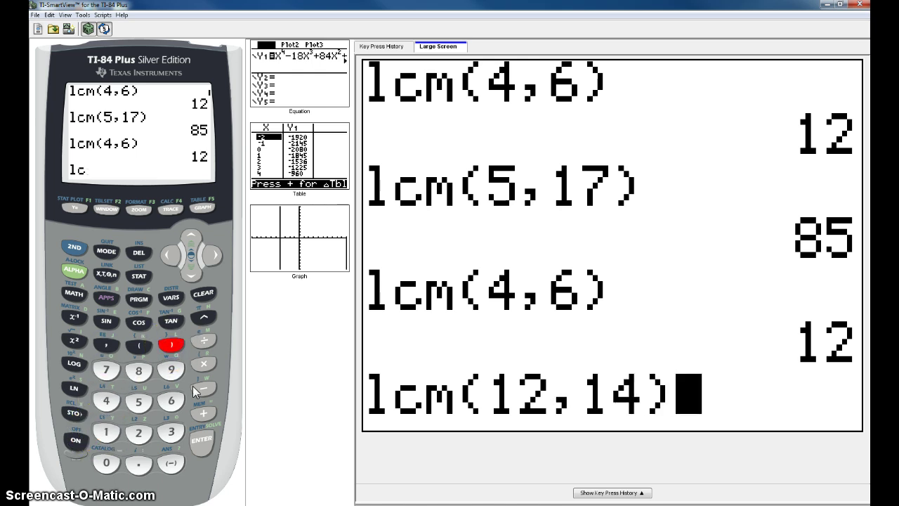
left_click(199, 442)
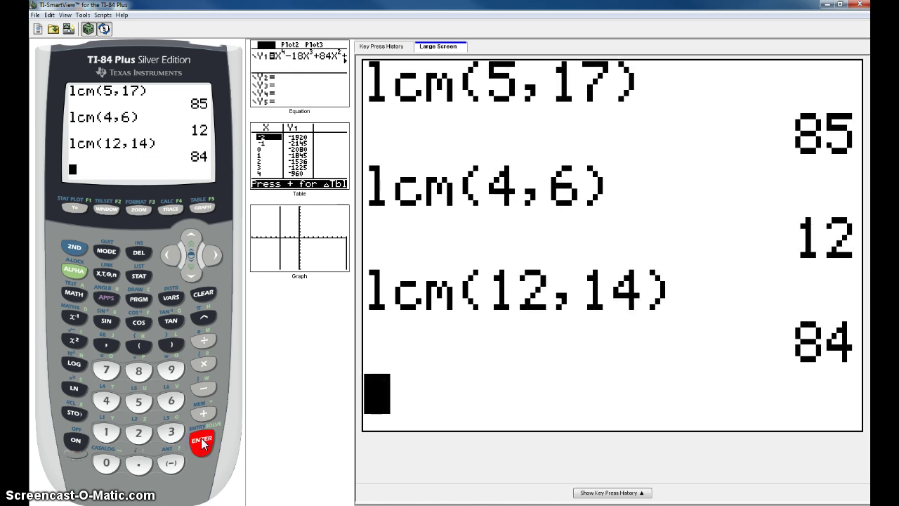